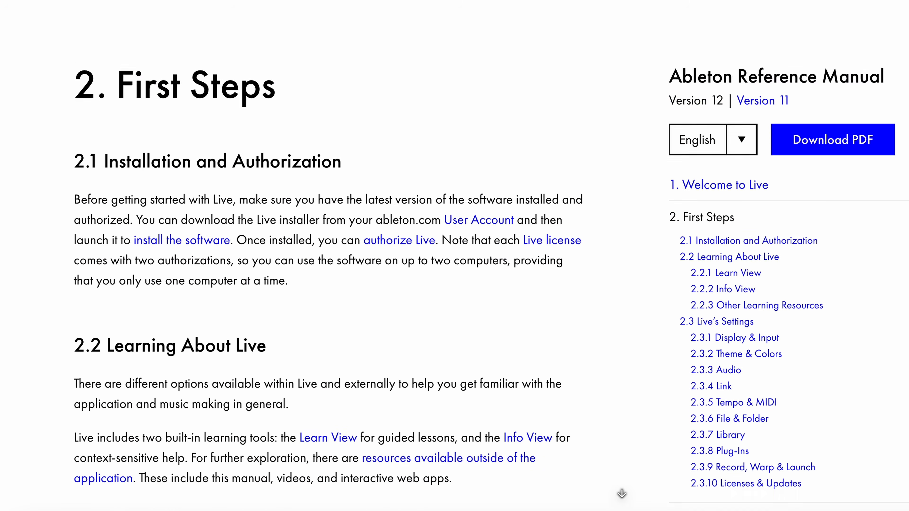
scroll(621, 494, "down", 5)
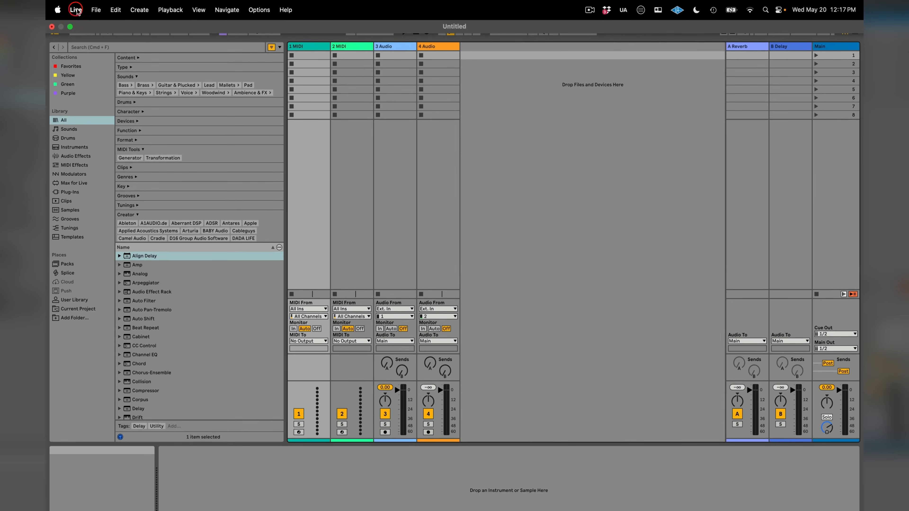
Open Live's settings window
left_click(76, 9)
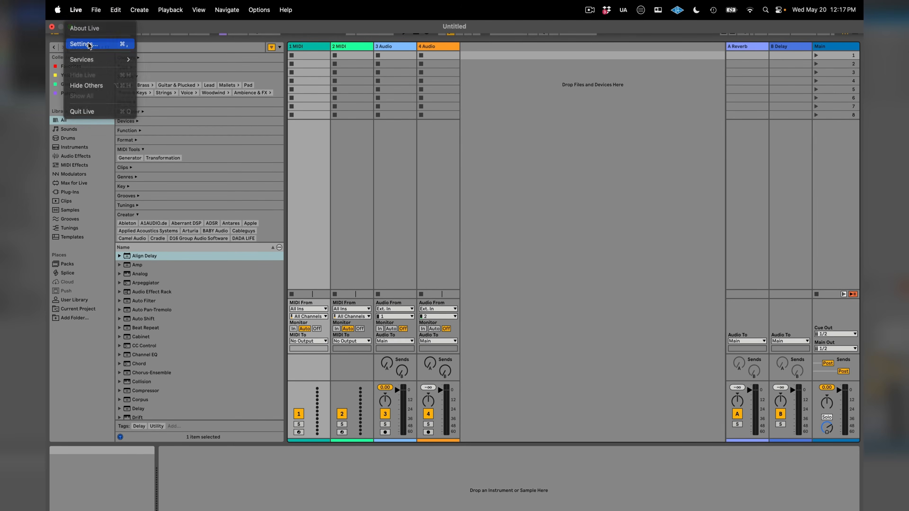
left_click(89, 39)
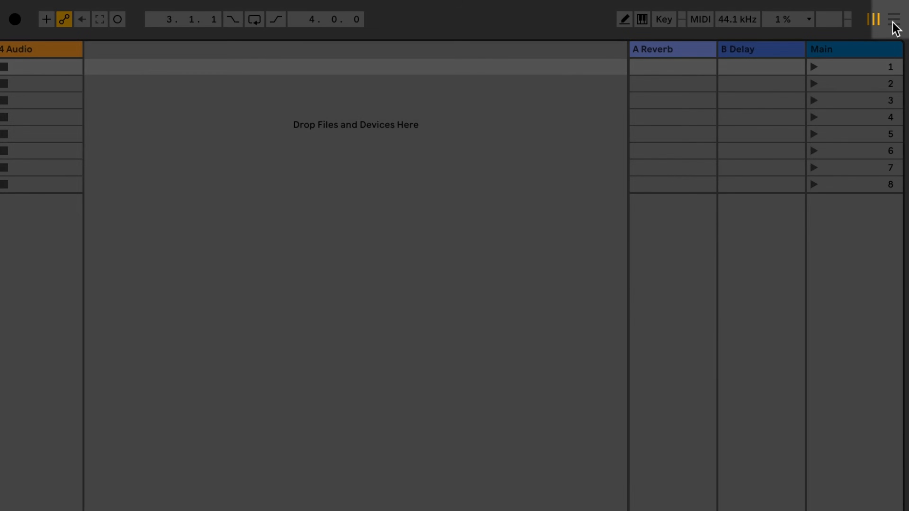
Switch the untitled set from Session View to Arrangement View
left_click(893, 20)
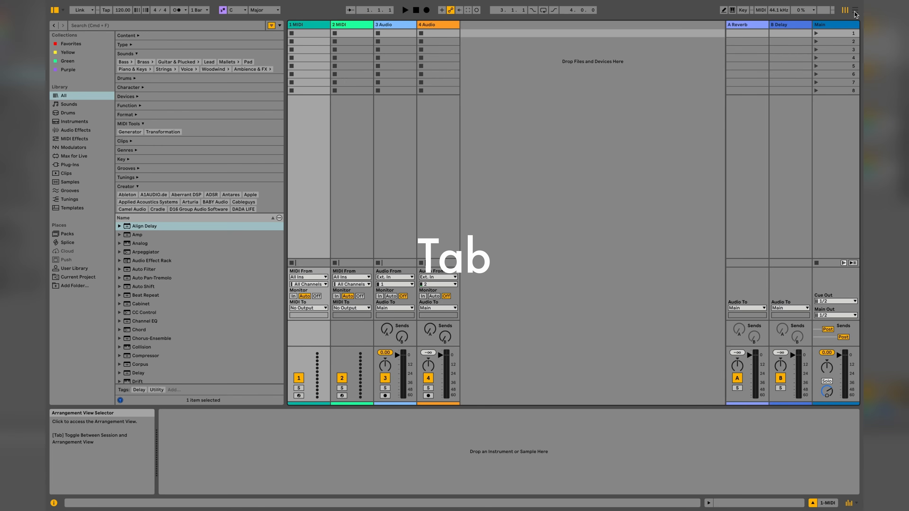
key("Tab")
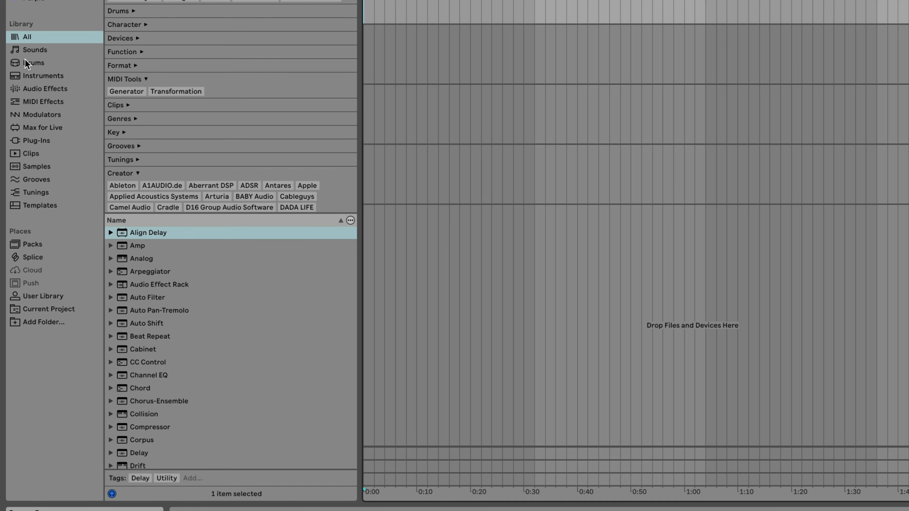
Browse the library's drum kits and preview the 505, 606, 707 and 808 Core Kits one after another
left_click(25, 60)
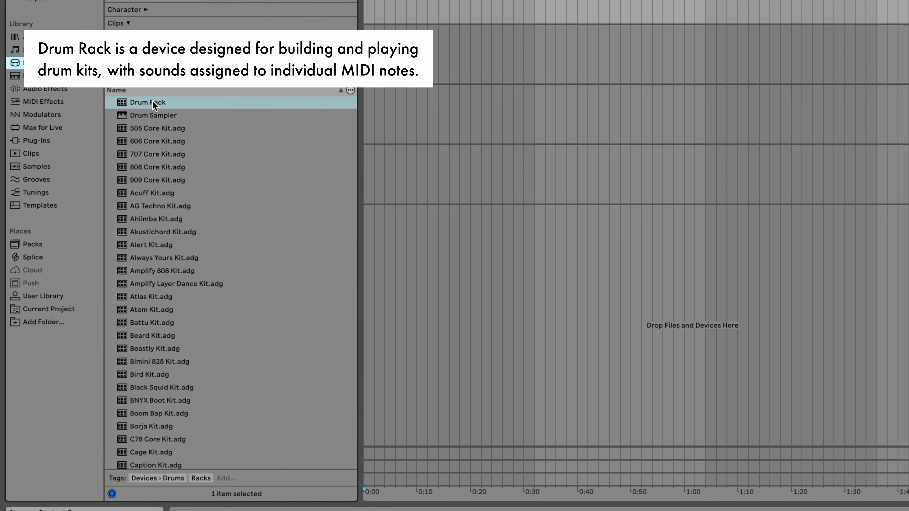
left_click(154, 129)
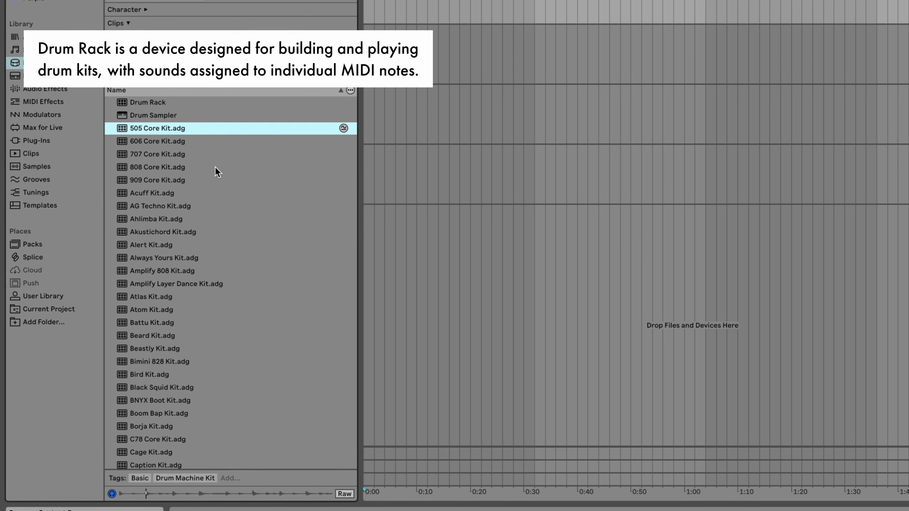
key("Down")
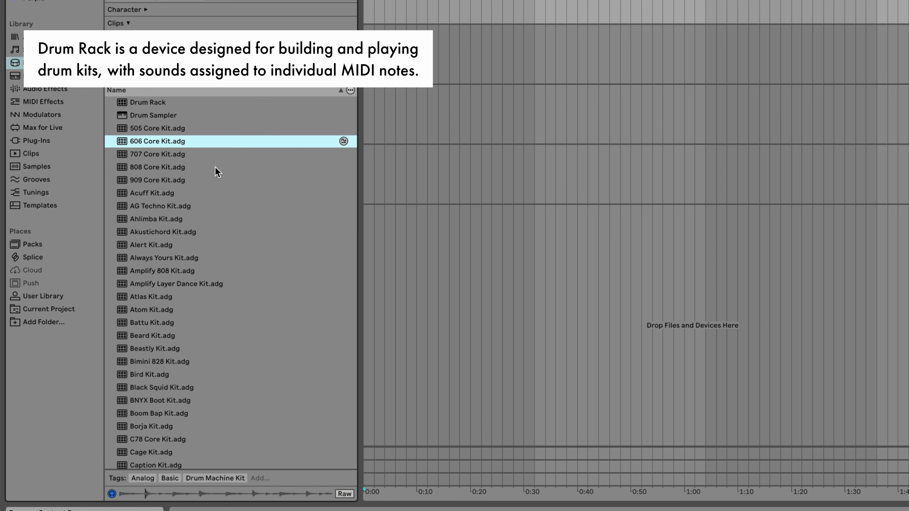
key("Down")
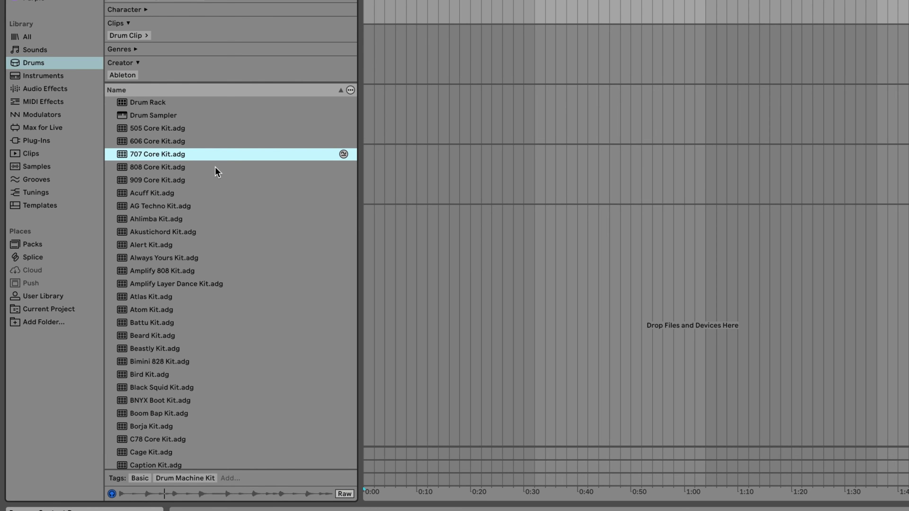
key("Down")
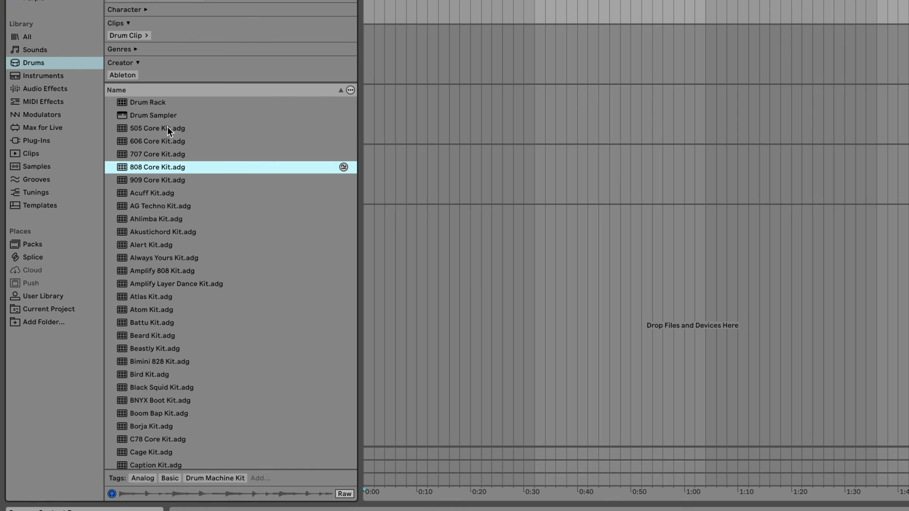
Load 808 Core Kit.adg onto the 1 MIDI track and audition several of its drum pads, including Bass Drum and Hand Clap
left_click_drag(174, 164, 380, 0)
left_click_drag(152, 50, 152, 50)
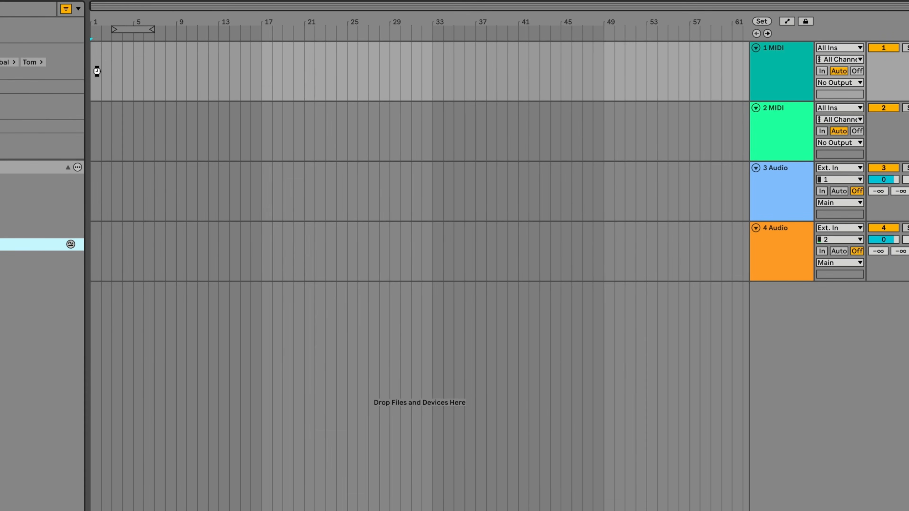
left_click_drag(97, 71, 96, 71)
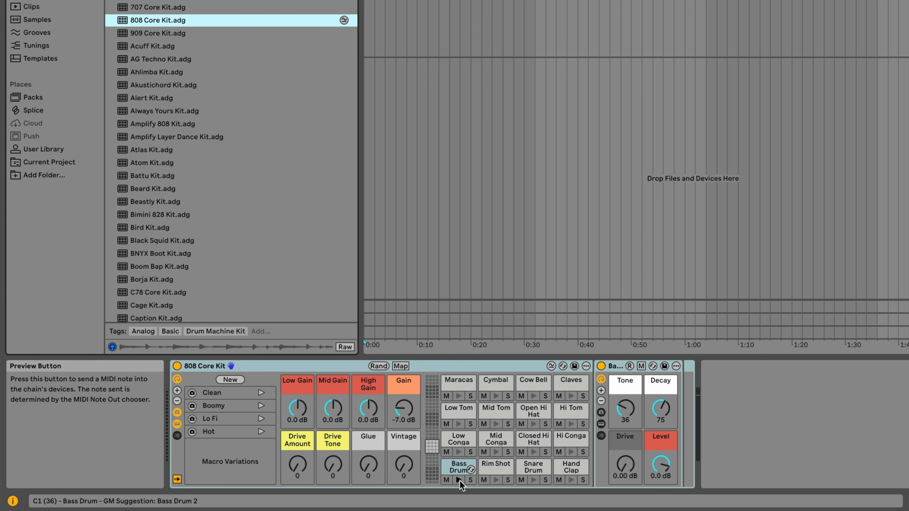
left_click(459, 480)
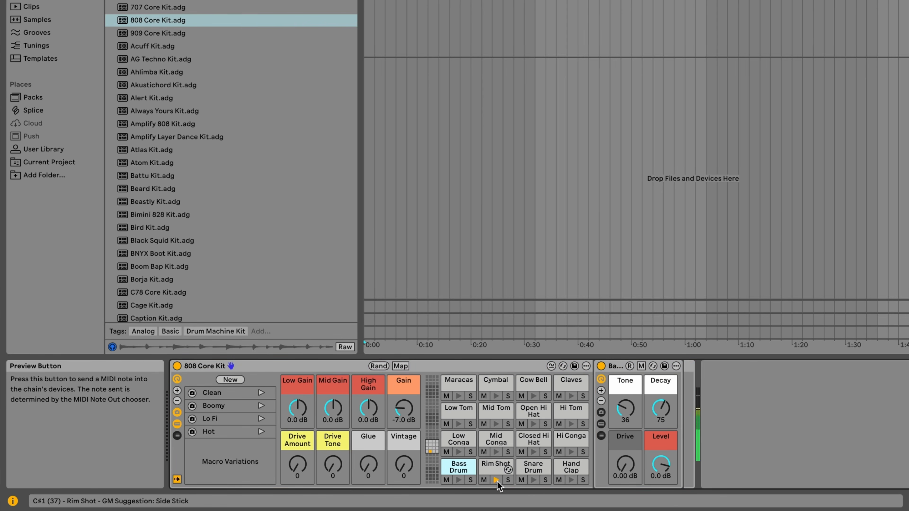
left_click(569, 480)
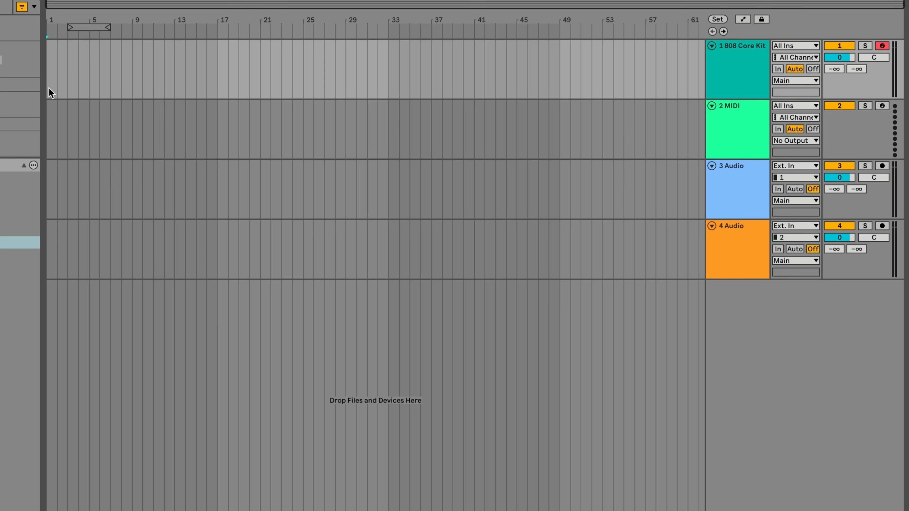
Insert an empty four-bar MIDI clip at the start of the 808 Core Kit track, spanning bar 1 to bar 5
scroll(71, 66, "up", 3)
scroll(71, 67, "left", 2)
left_click_drag(49, 68, 133, 66)
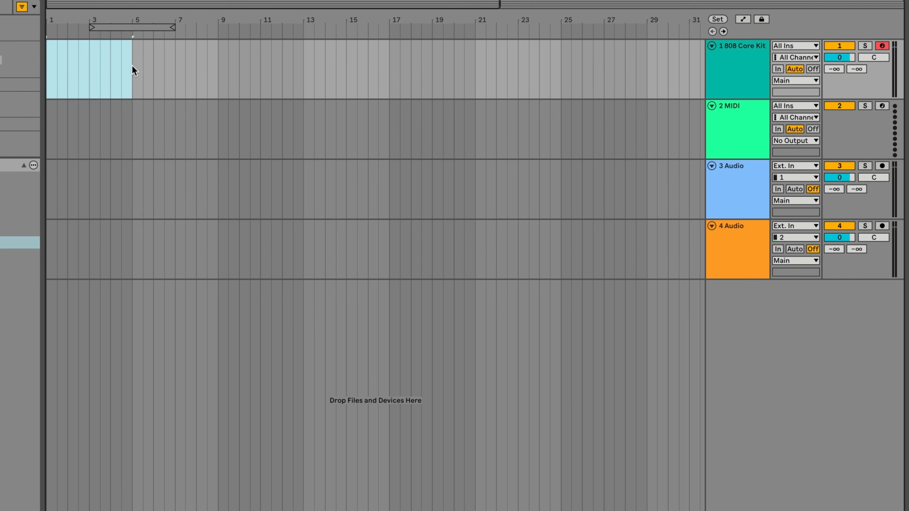
right_click(76, 69)
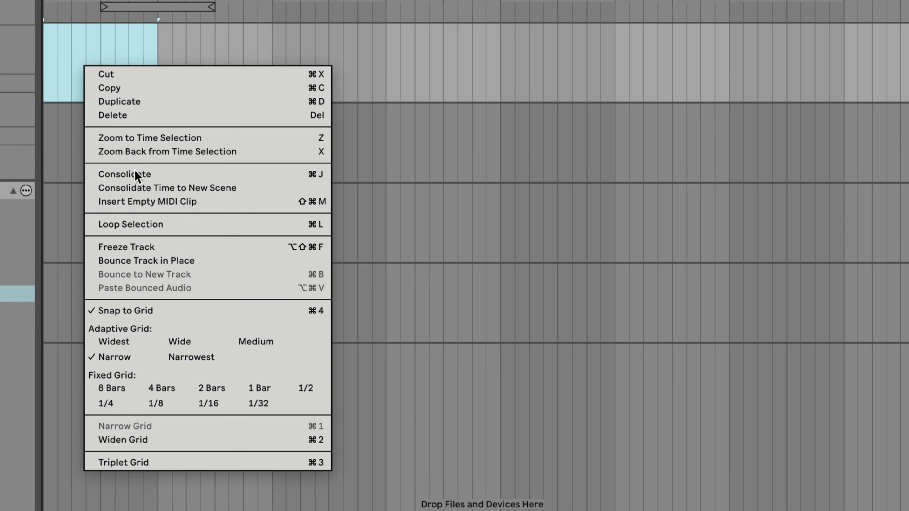
left_click(143, 202)
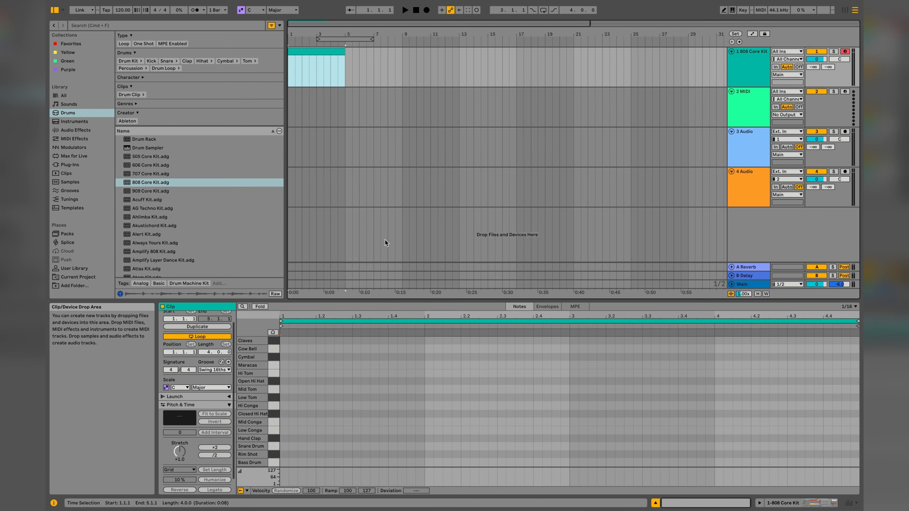
Enlarge the Clip View and enable Draw Mode and note previewing for the new clip
left_click_drag(389, 300, 384, 204)
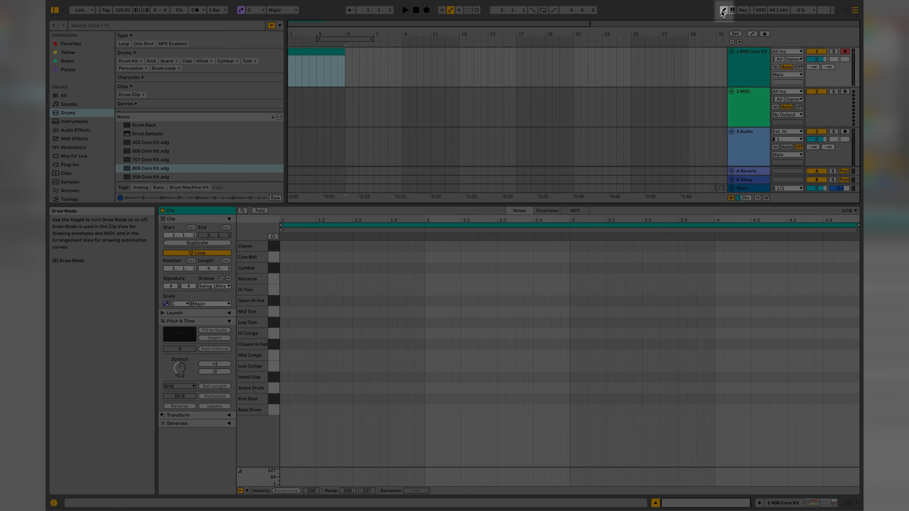
left_click(722, 10)
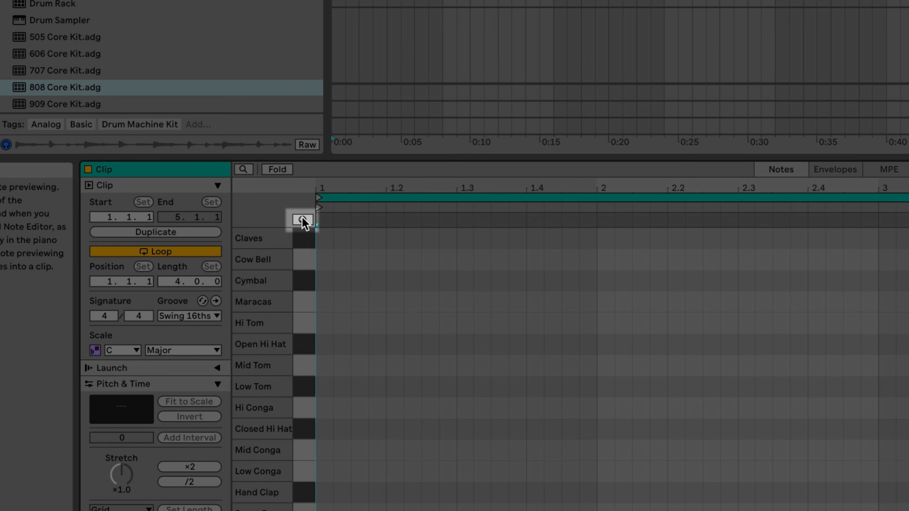
left_click(303, 219)
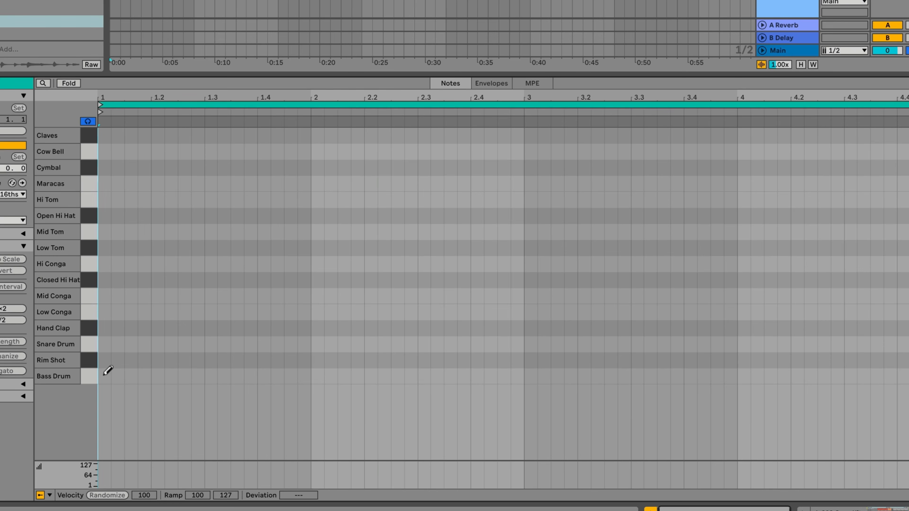
Draw a Bass Drum note on every beat of the four-bar clip and play the pattern back
left_click(105, 375)
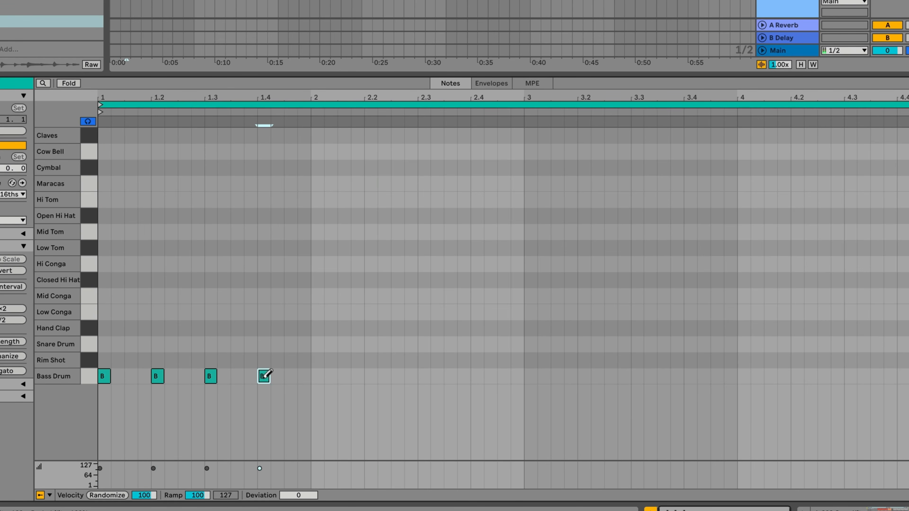
left_click(370, 376)
left_click(528, 375)
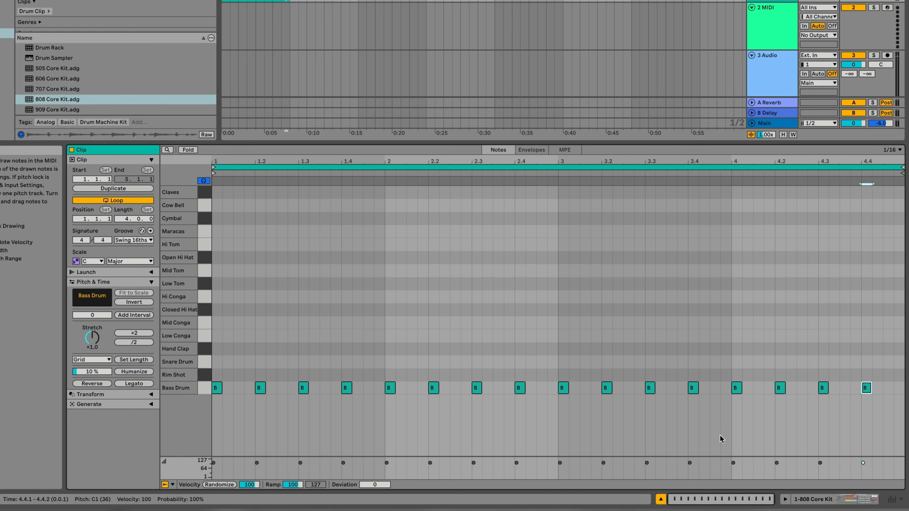
key("space")
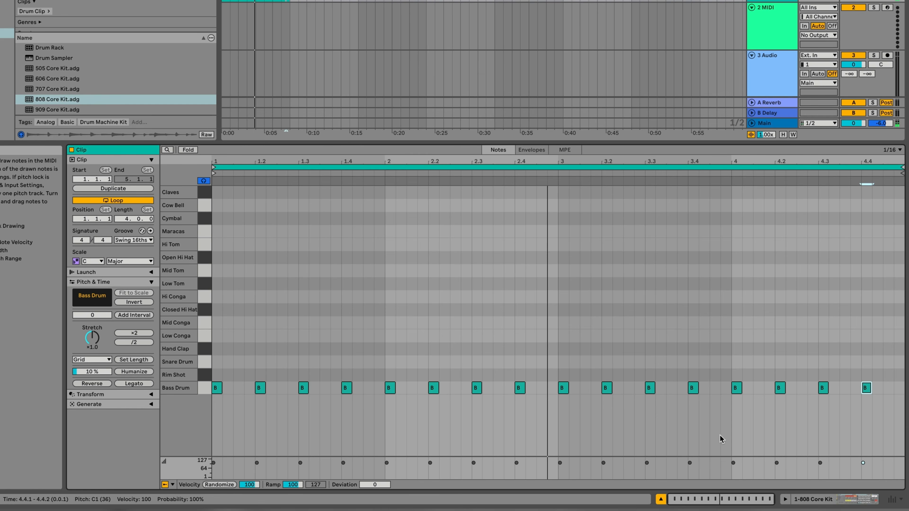
Complete the beat with extra Bass Drum notes at 2.4.3 and 4.4.3, Snare Drum on beats 2 and 4, and Closed Hi Hat on every eighth
left_click(542, 388)
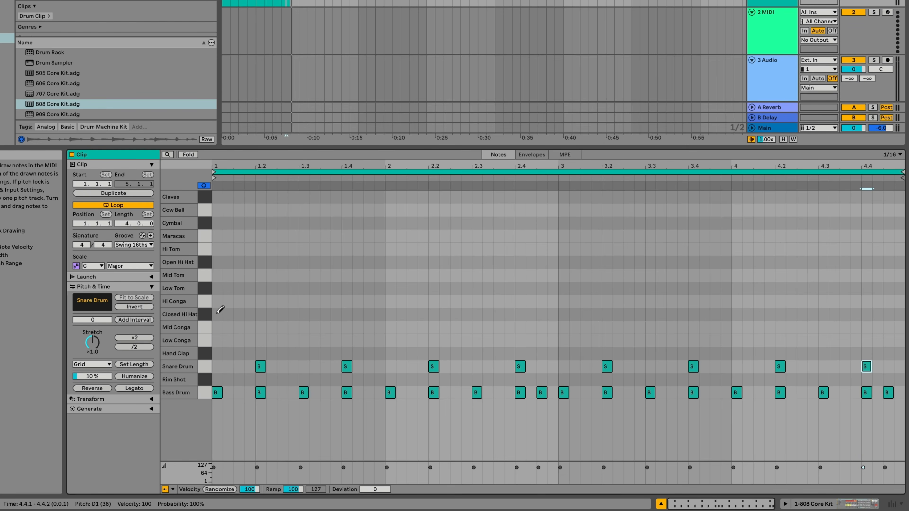
left_click(217, 313)
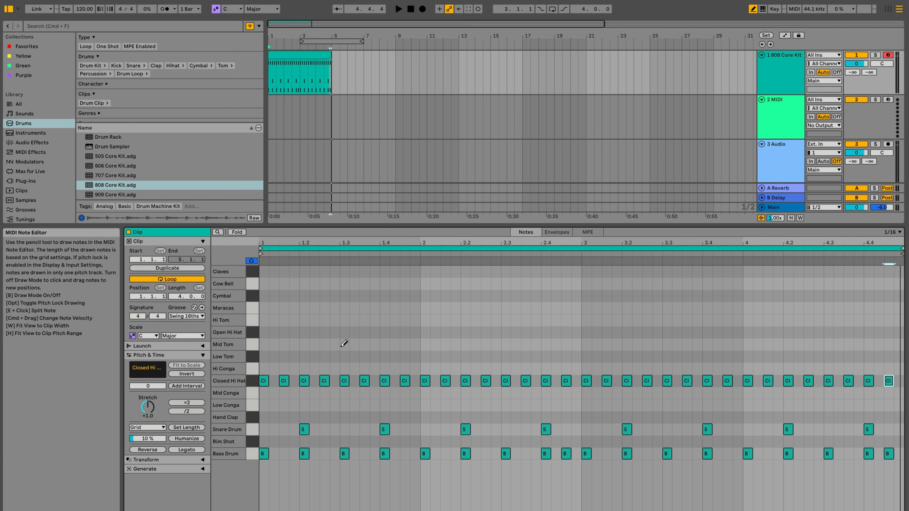
Set the note editor's fixed grid to 1/8 and return it to 1/16
right_click(362, 343)
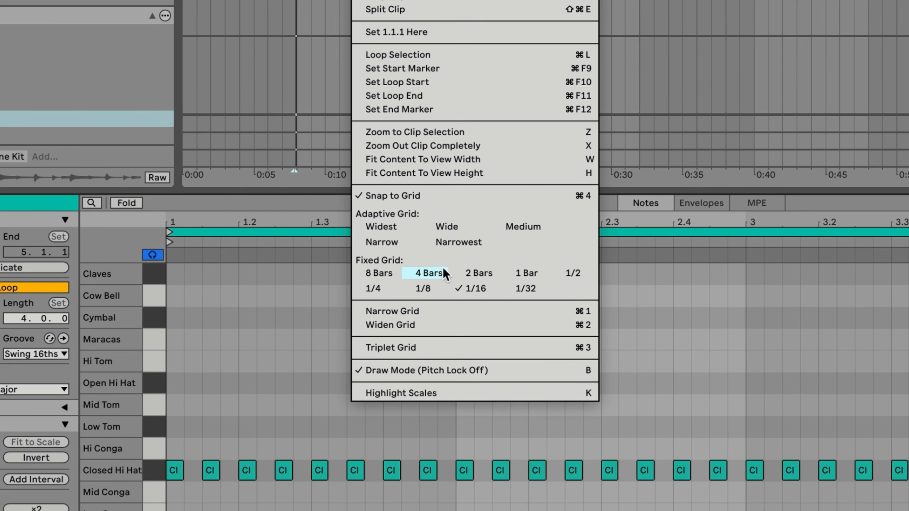
left_click(422, 289)
right_click(314, 399)
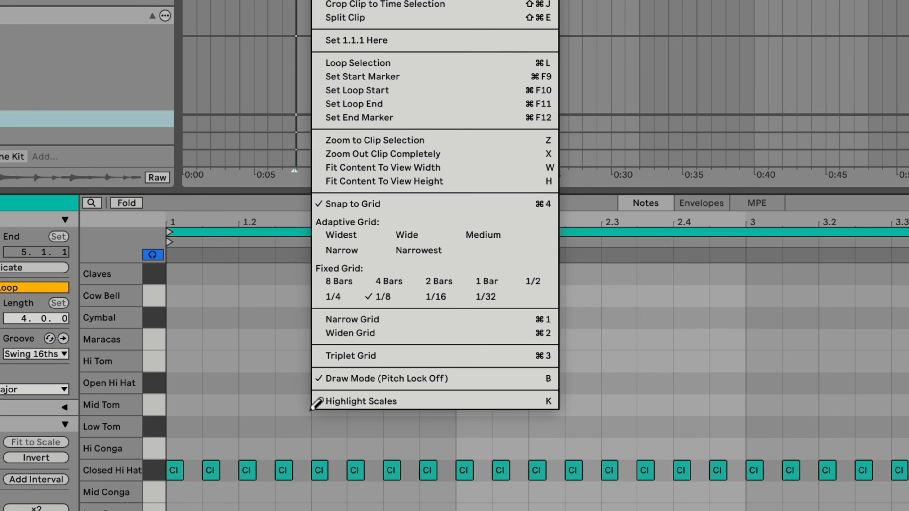
left_click(433, 297)
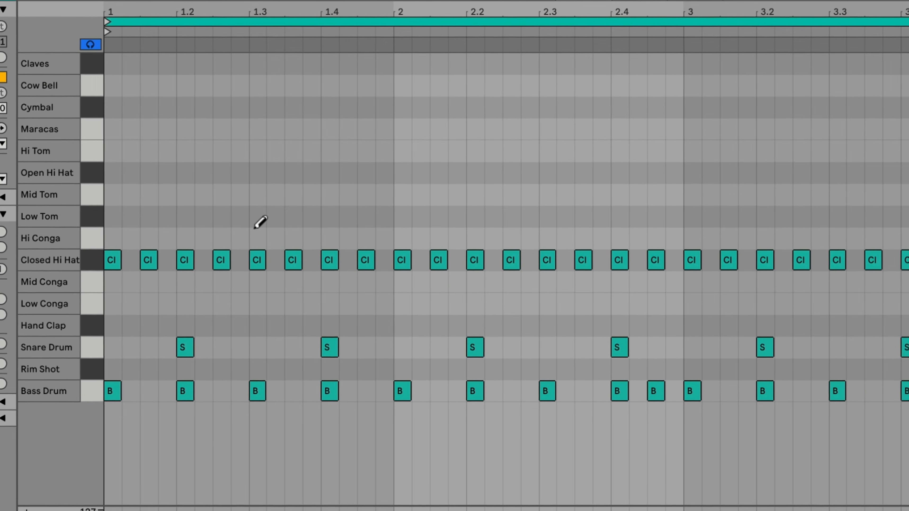
Add in-between sixteenth Closed Hi Hat notes across the clip, including at 1.2.4, 2.1.4, 2.4.2, 3.2.4 and 3.4.2
left_click(239, 260)
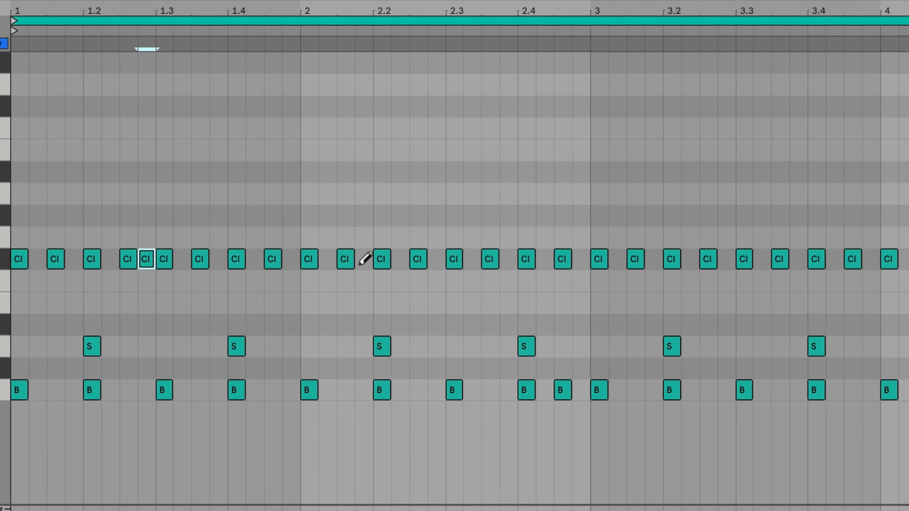
left_click(380, 259)
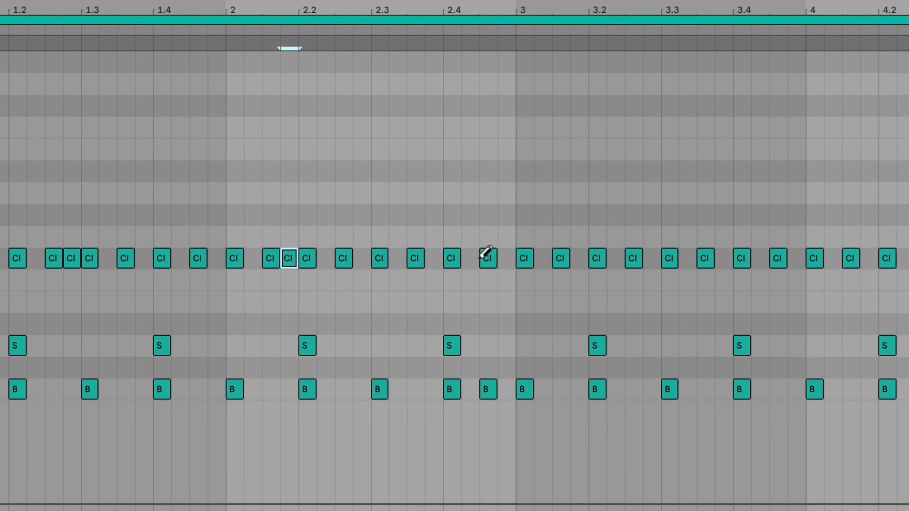
left_click(488, 259)
left_click(595, 258)
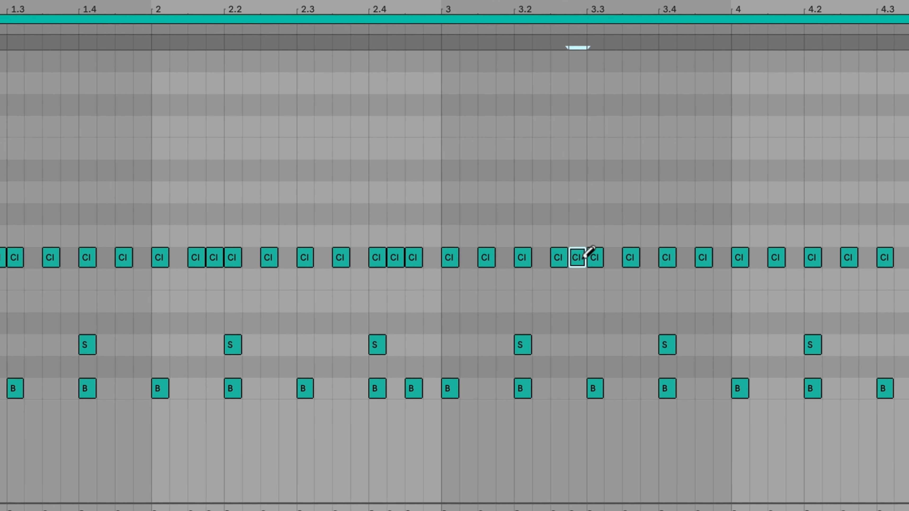
left_click(704, 258)
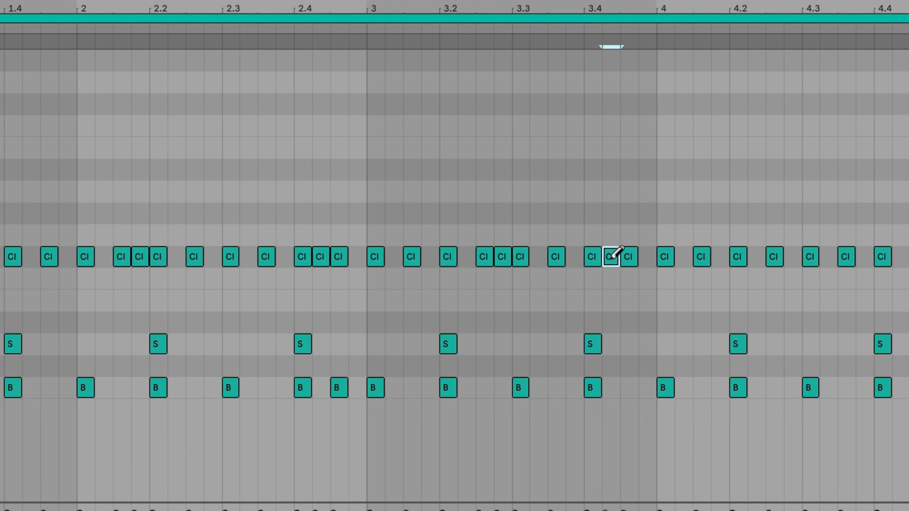
left_click(740, 257)
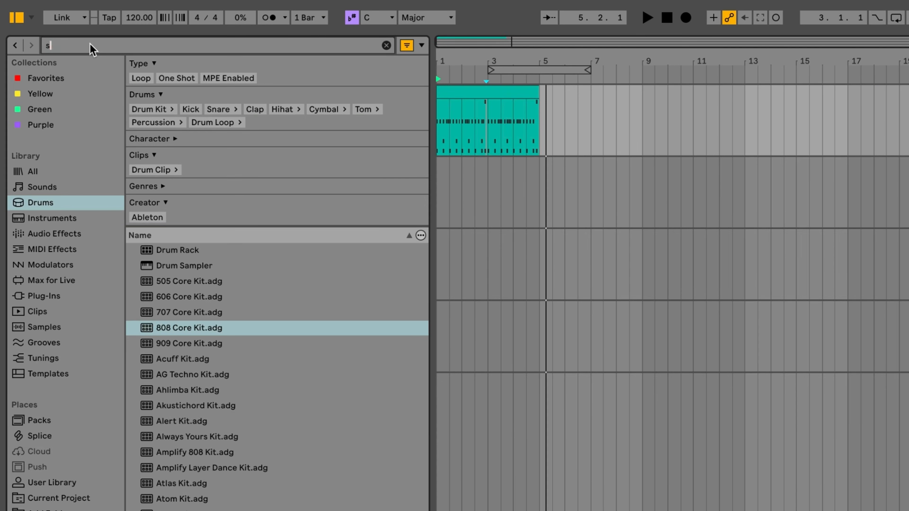
Search the drum library for "snare" and preview 505 Snare.flac
type("snare")
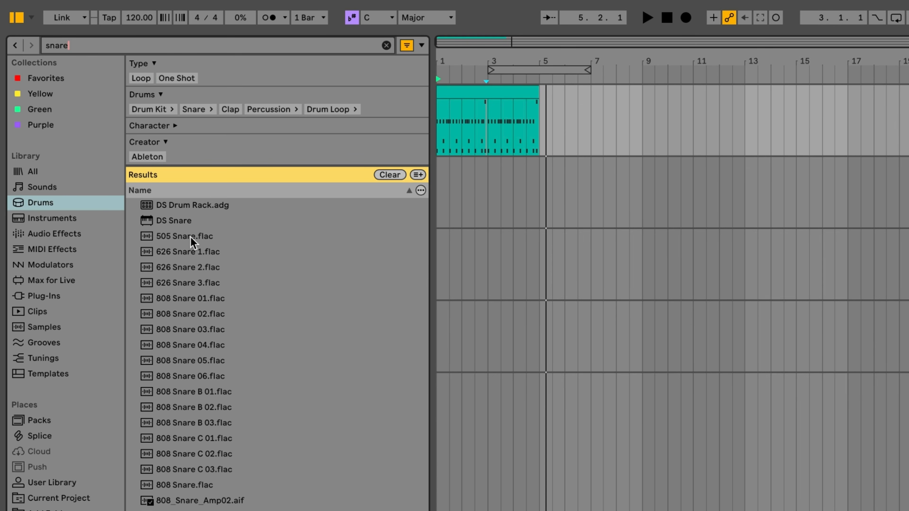
left_click(191, 240)
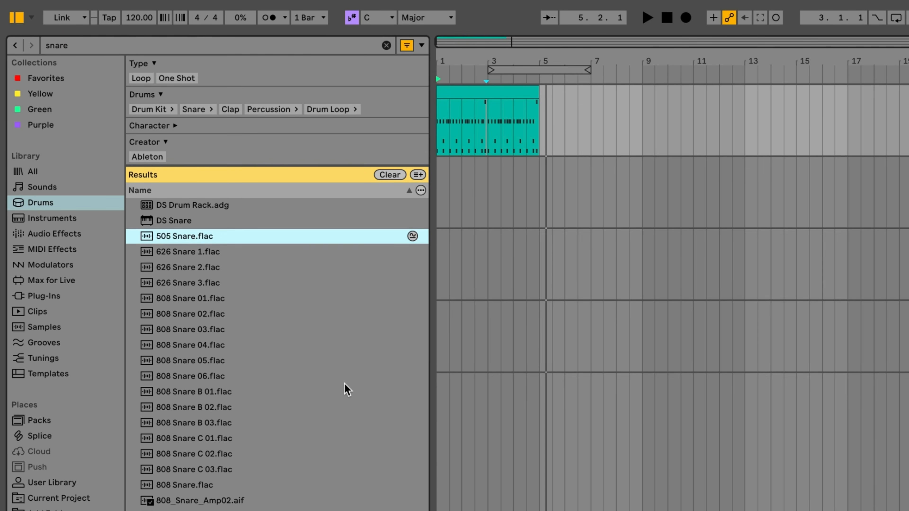
Audition the snare samples down to 808 Snare.flac and load that sample onto the Snare Drum pad of the 808 Core Kit
key("Down")
key("Down")
key("Down")
key("Down")
key("Down")
key("Down")
key("Down")
key("Down")
key("Down")
key("Down")
key("Down")
key("Down")
key("Down")
key("Down")
key("Down")
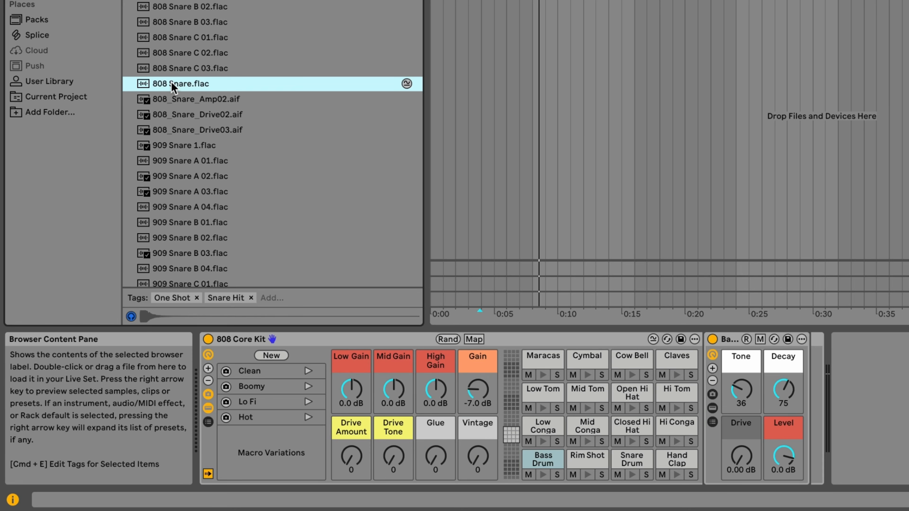
left_click_drag(474, 316, 635, 458)
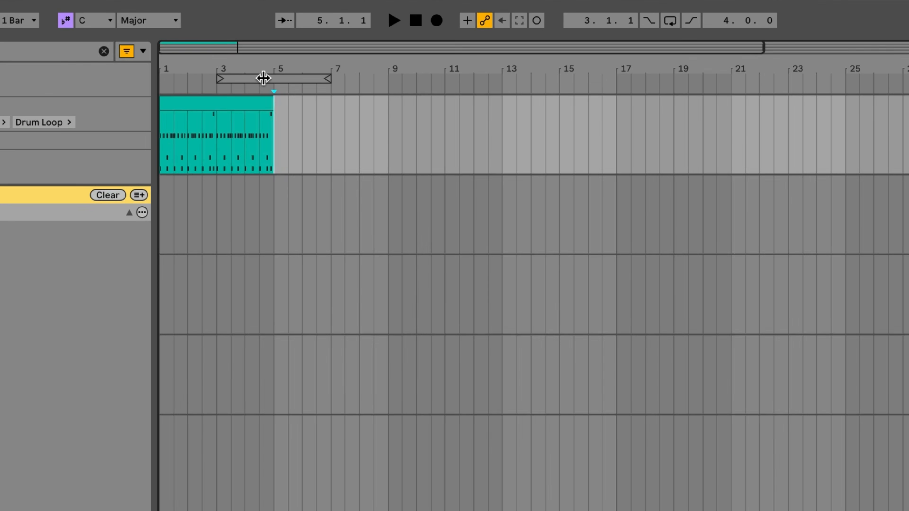
Set a four-bar arrangement loop starting at 1.1.1 over the drum clip, enable looping, and play the beat through
mouse_move(263, 78)
left_mouse_down()
mouse_move(214, 83)
mouse_move(377, 81)
mouse_move(272, 85)
left_mouse_up()
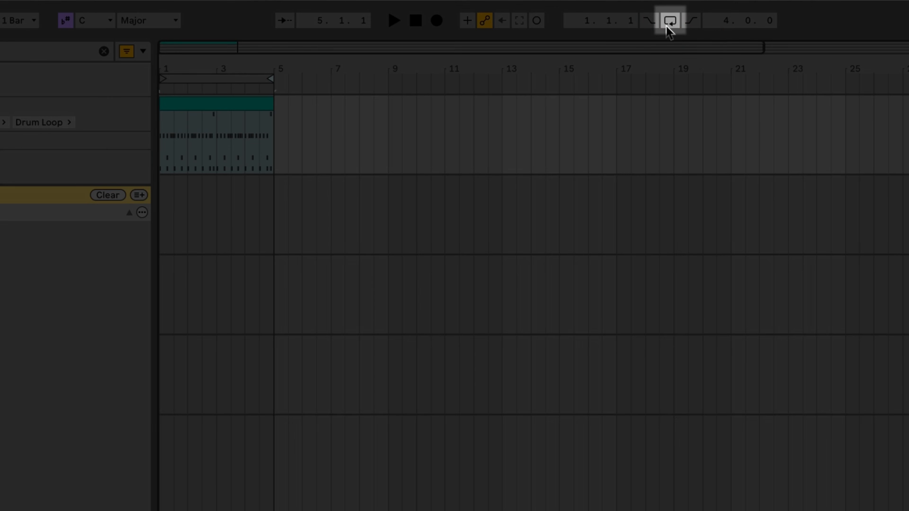
left_click(670, 22)
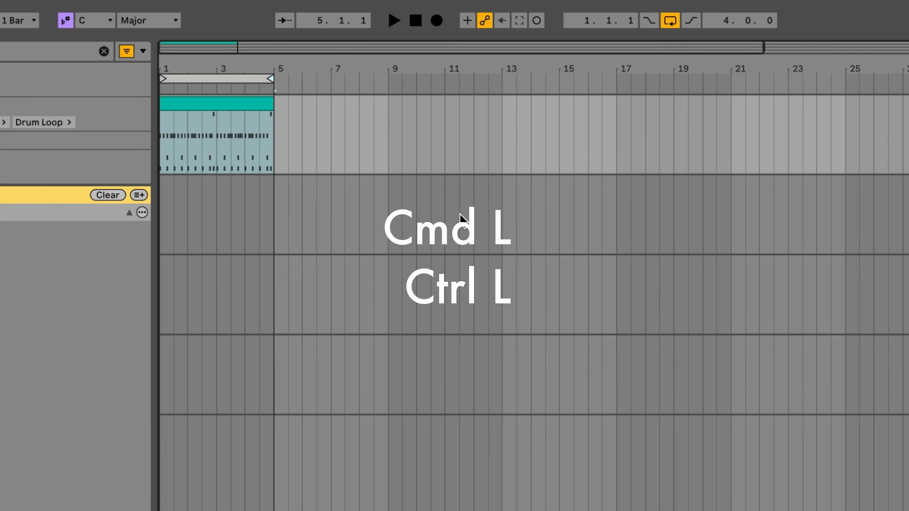
key("space")
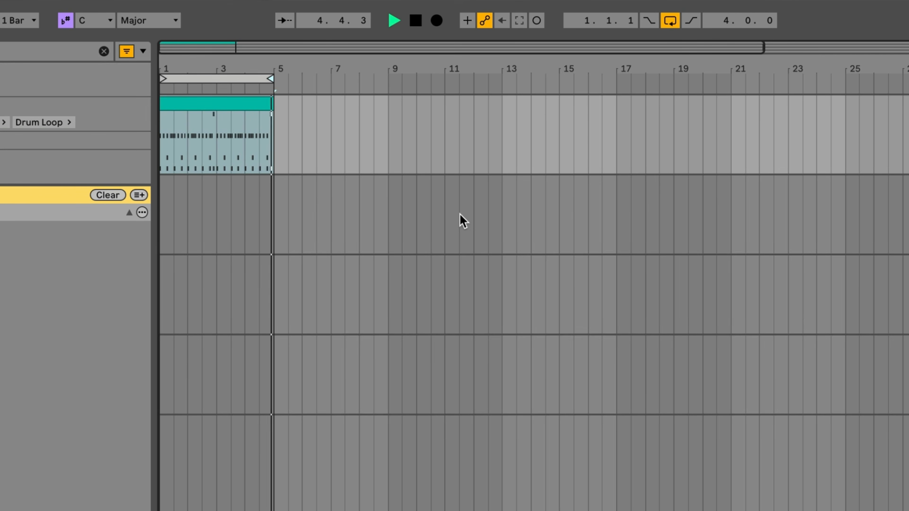
key("space")
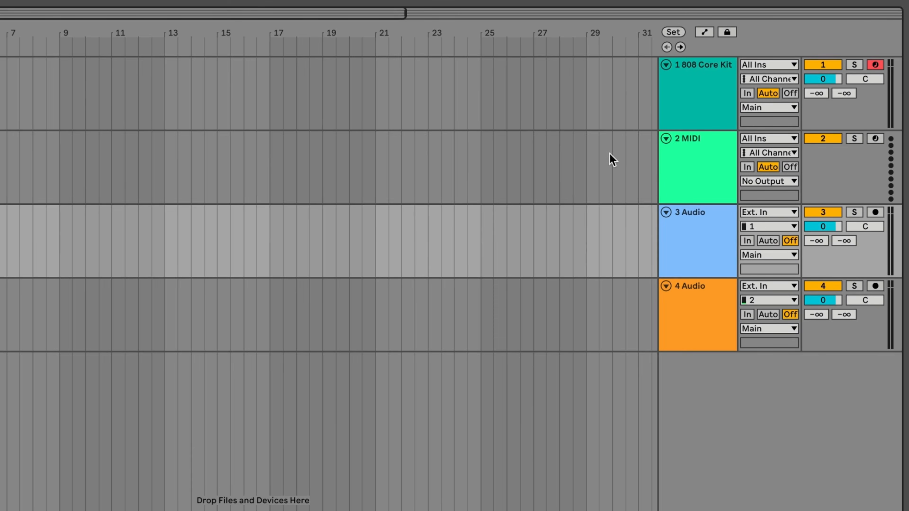
Delete the unused MIDI track below the 808 Core Kit track
left_click(673, 169)
key("Delete")
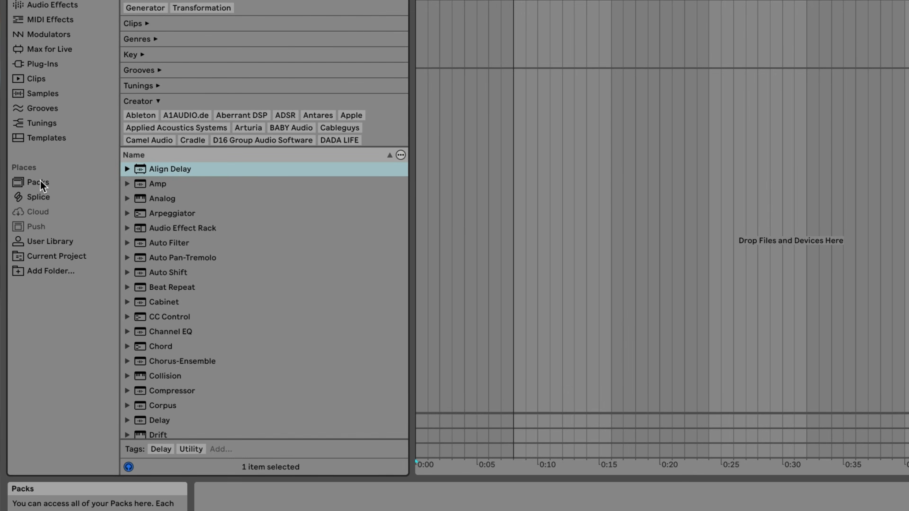
Open the Sample Magic - Progressive House 2 - Drum Loops folder in the samples of the Beat Selection by Sample Magic pack
left_click(40, 183)
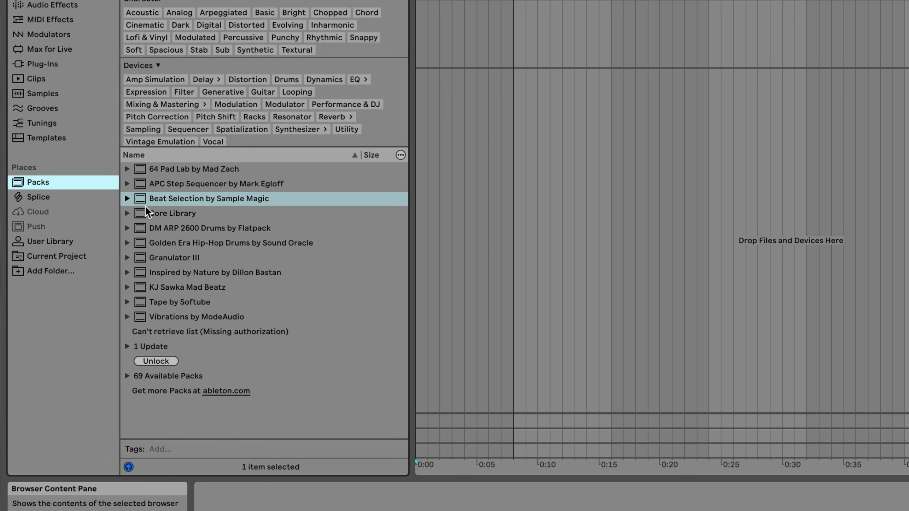
left_click(127, 198)
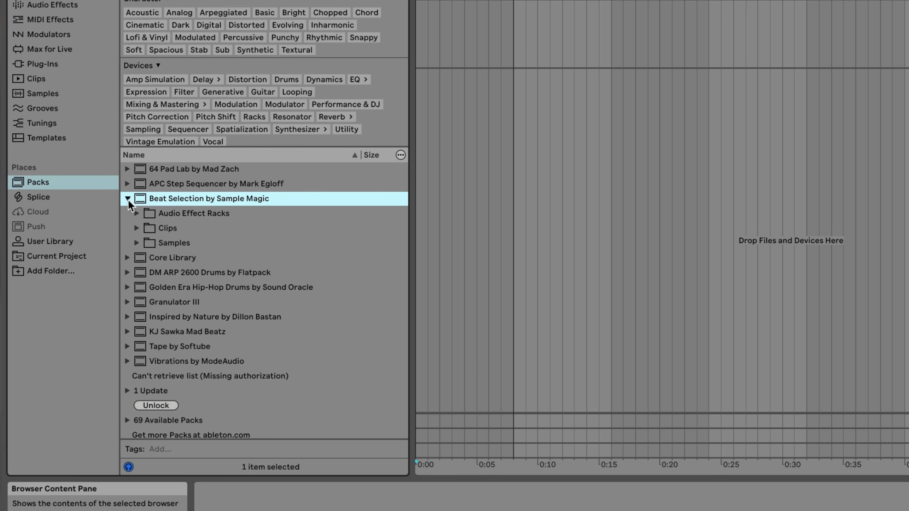
left_click(137, 243)
scroll(137, 251, "down", 4)
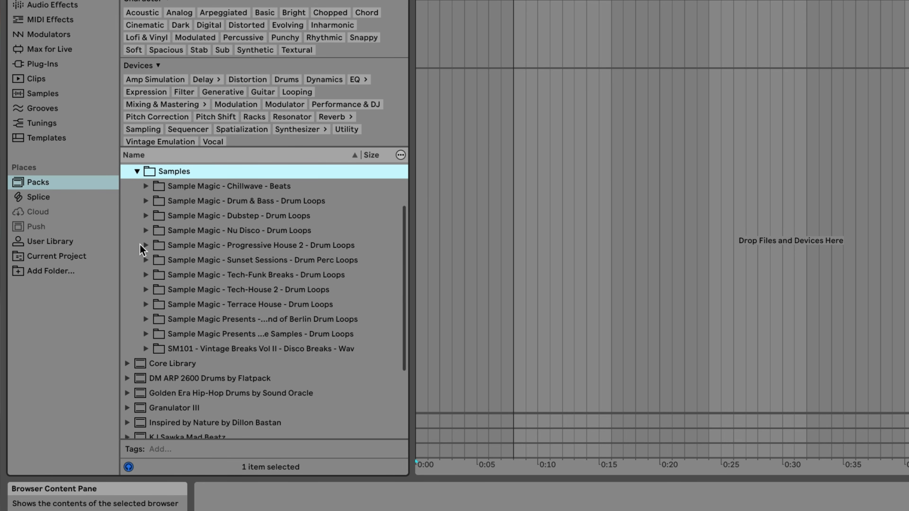
left_click(145, 246)
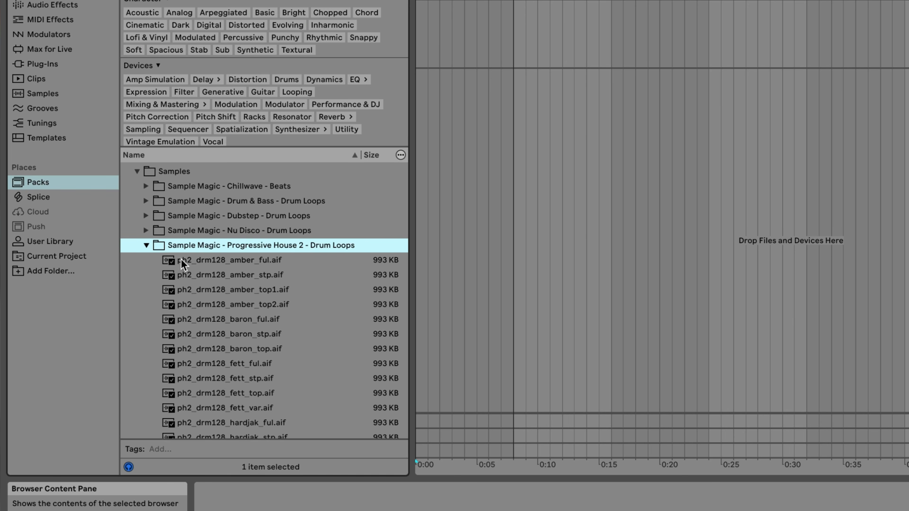
Preview the Progressive House 2 drum loops one after another from ph2_drm128_amber_ful.aif to ph2_drm128_fett_top.aif
left_click(226, 262)
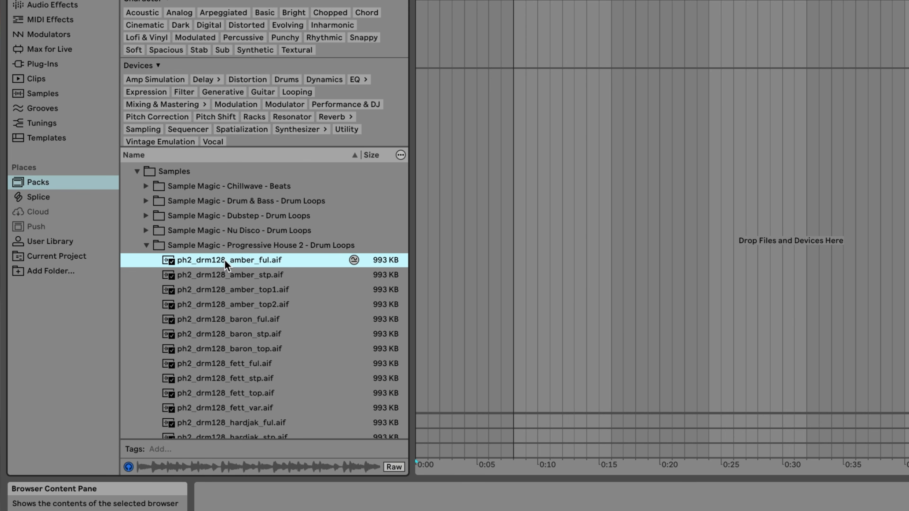
key("Down")
key("Down")
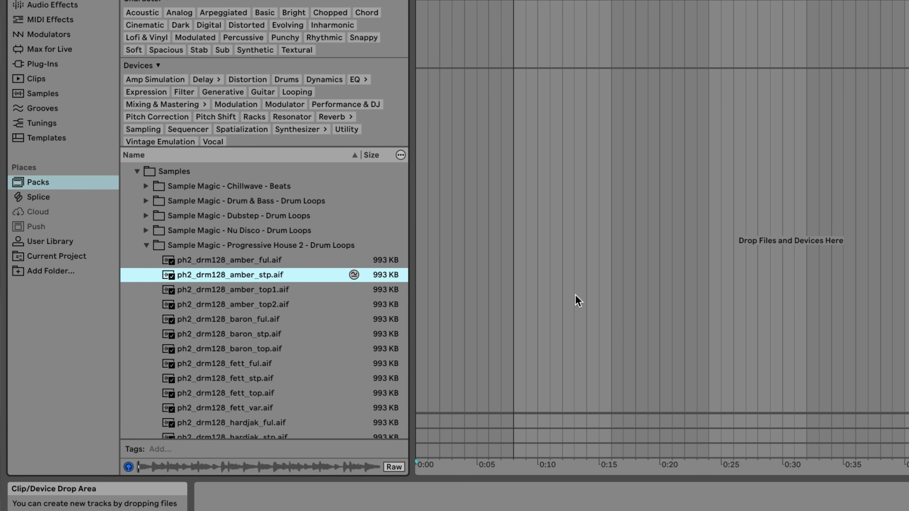
key("Down")
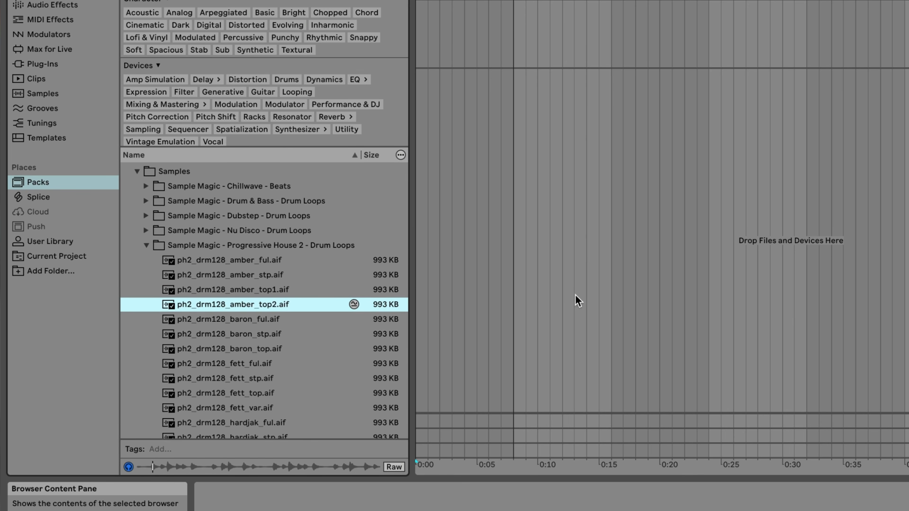
key("Down")
key("Down")
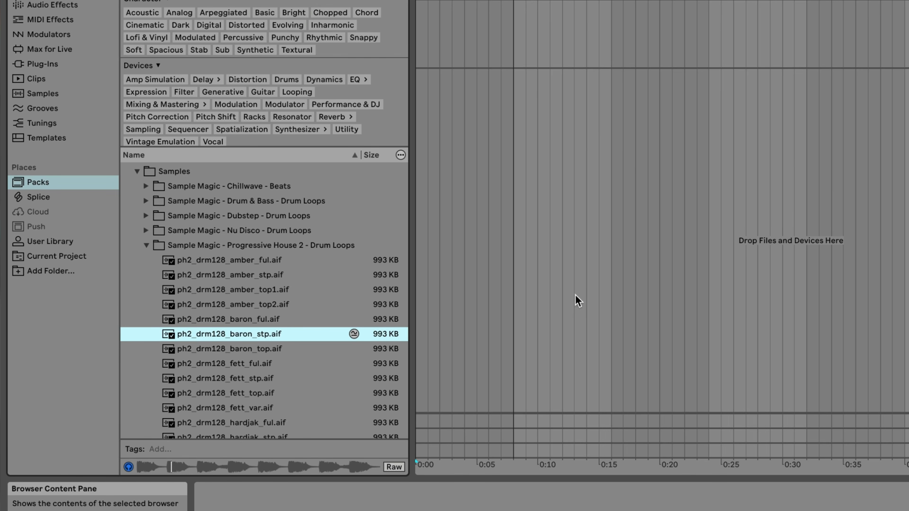
key("Down")
key("Down")
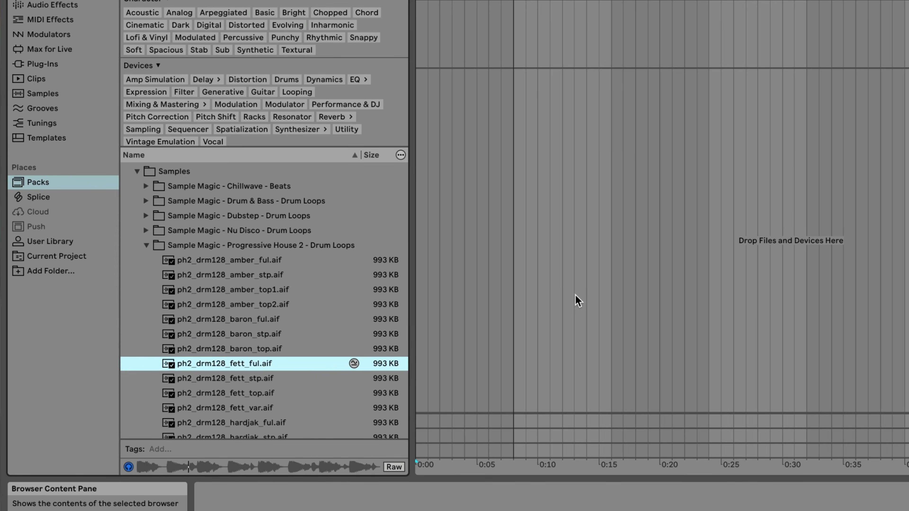
key("Down")
key("Down")
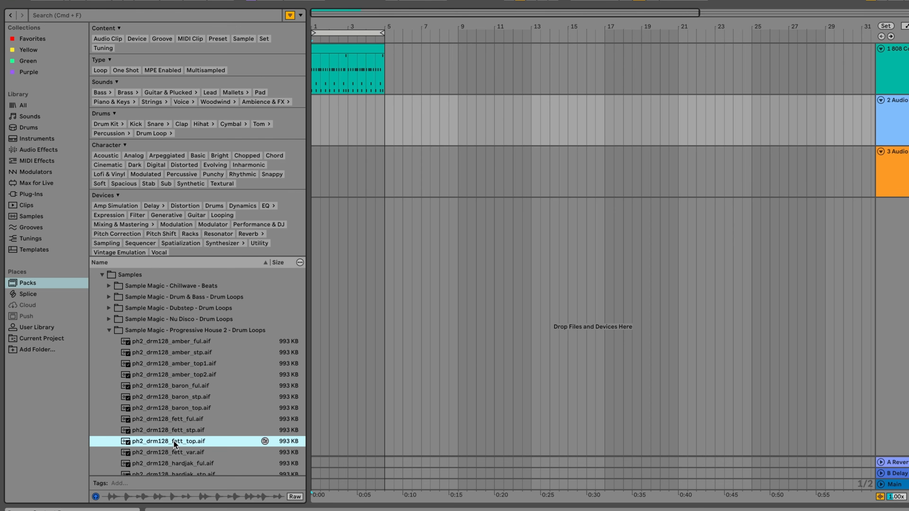
Fill bars 1 to 4 of the first audio track with two copies of ph2_drm128_fett_top.aif and play the arrangement from the start
left_click_drag(308, 224, 314, 129)
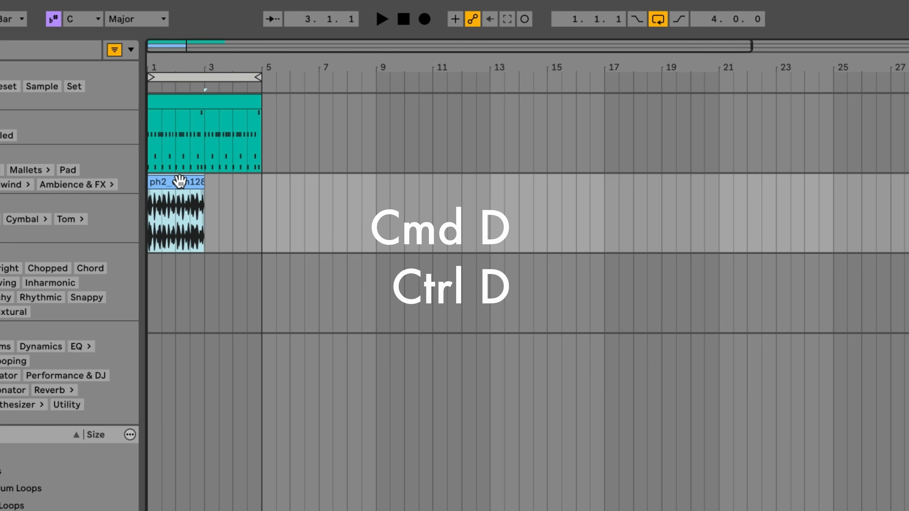
key("ctrl+d")
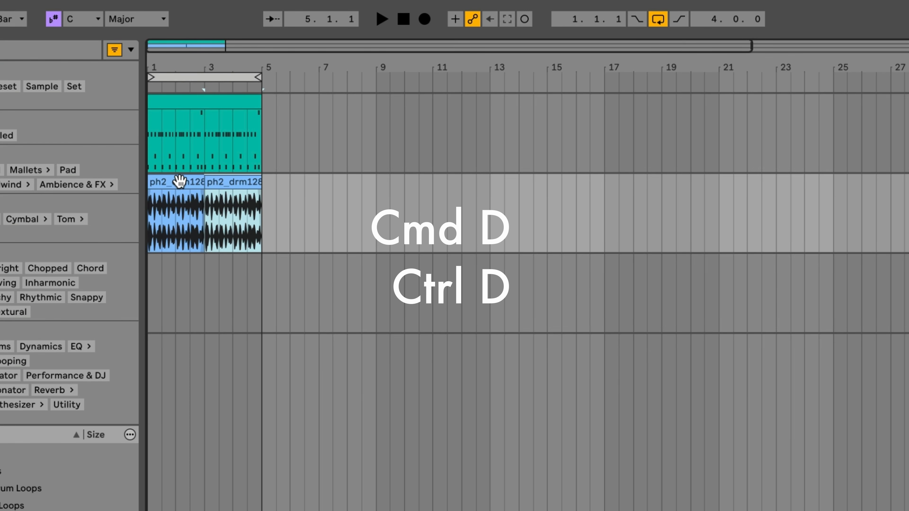
left_click(164, 279)
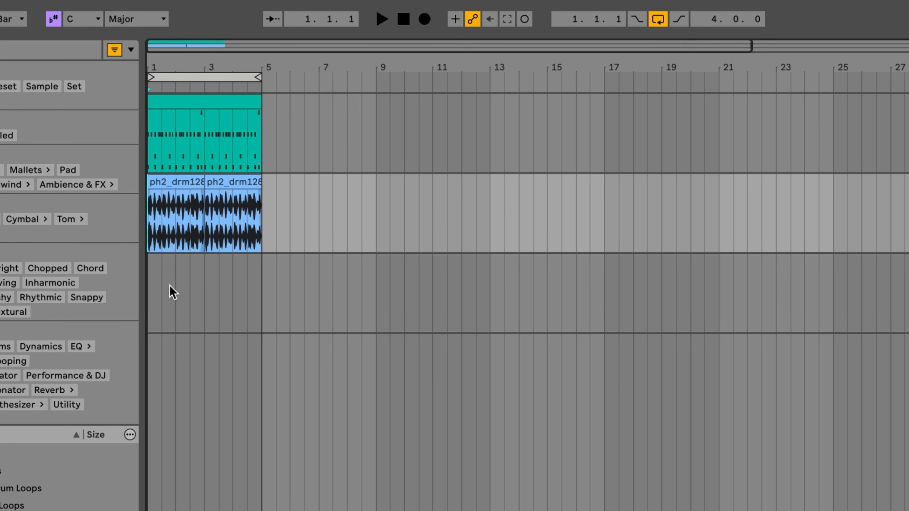
key("space")
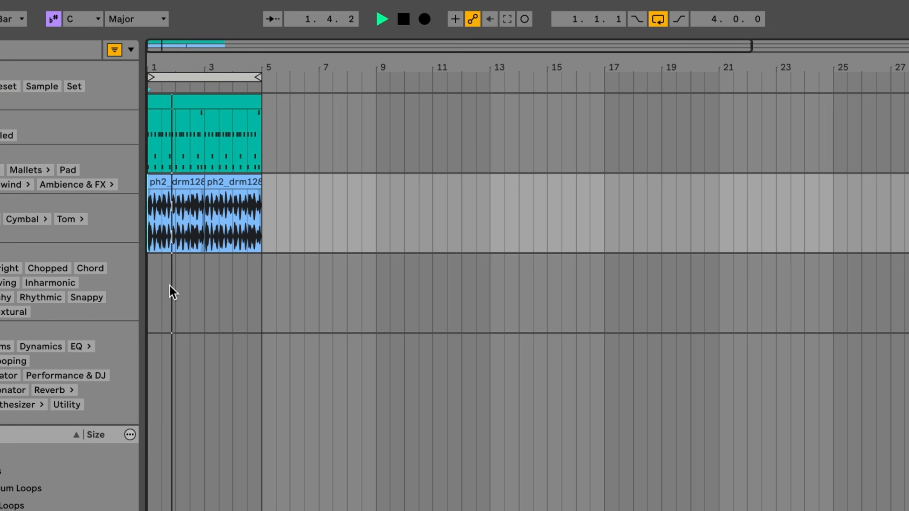